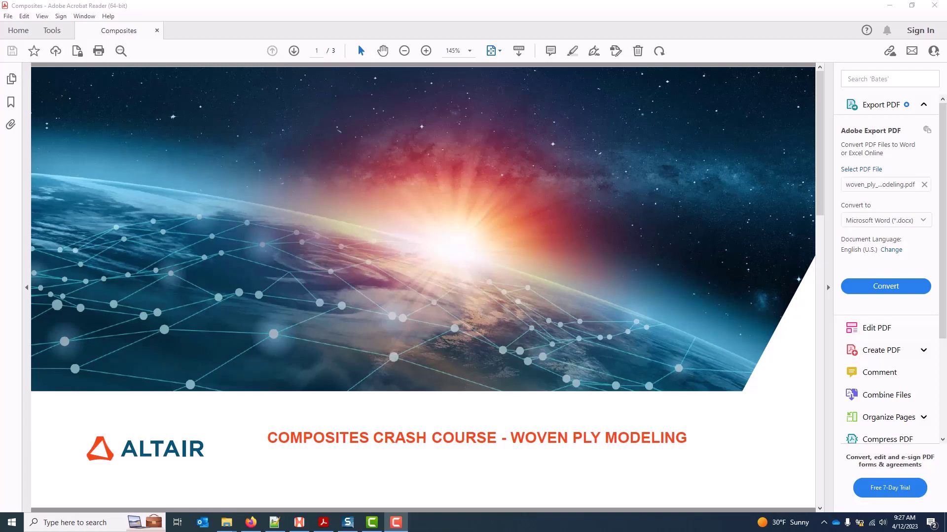
# - Scroll the Composites PDF from the title page to page 2, Analysis Scale
pyautogui.scroll(-2, 131, 173)
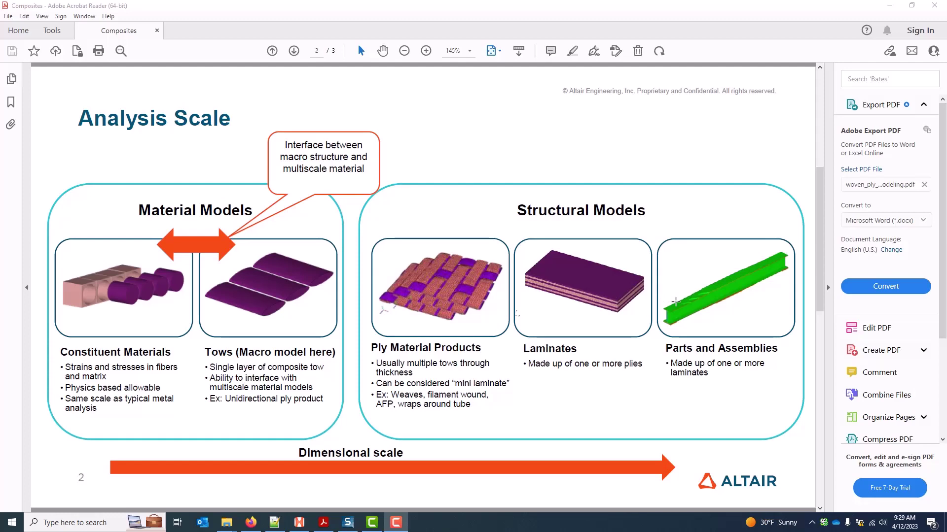
# - Advance the PDF to page 3, Woven Ply Modeling, then switch to HyperWorks
pyautogui.scroll(-3, 675, 302)
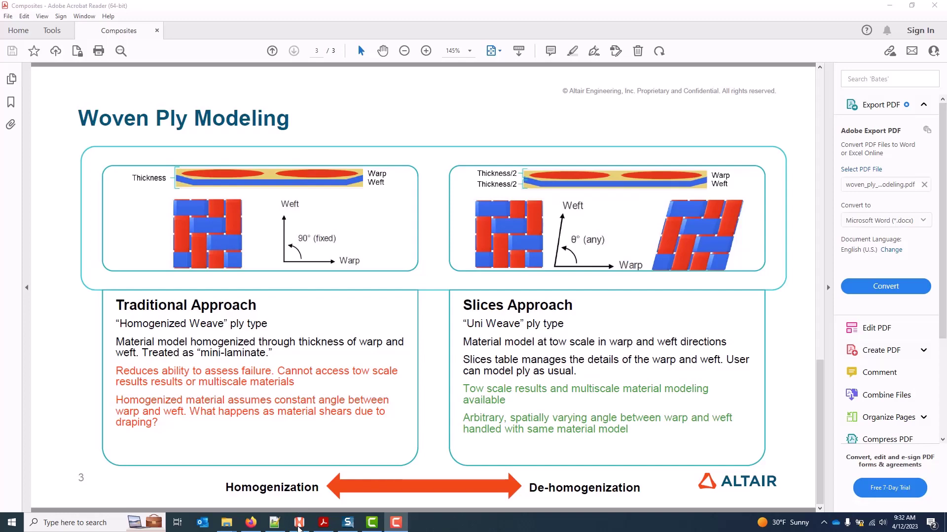
pyautogui.click(301, 524)
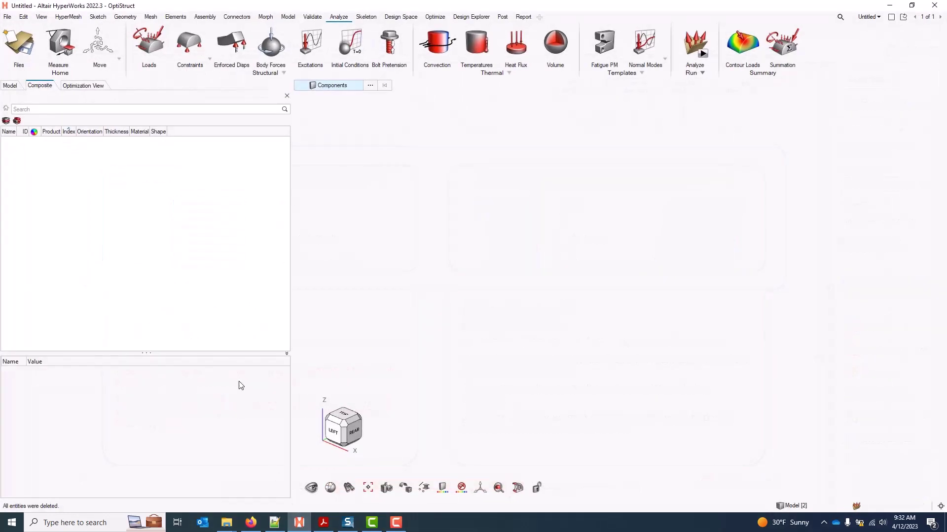
# - Open the HyperMesh model hat_woven_plies.hm from the File menu
pyautogui.click(7, 18)
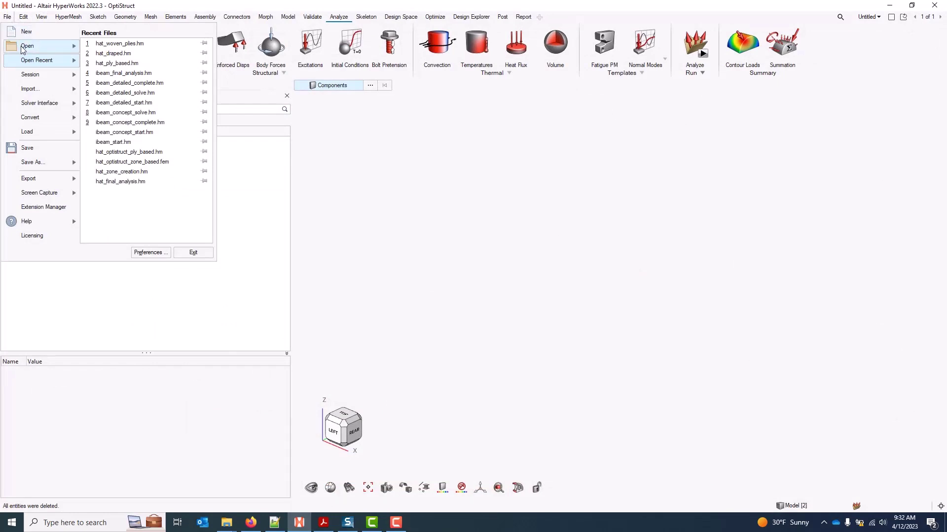
pyautogui.moveTo(25, 47)
pyautogui.click(170, 52)
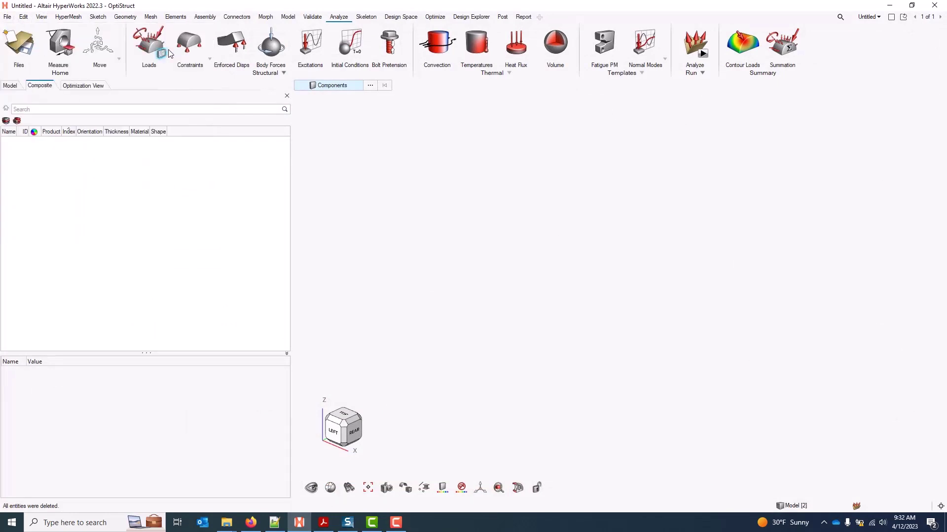
pyautogui.click(178, 177)
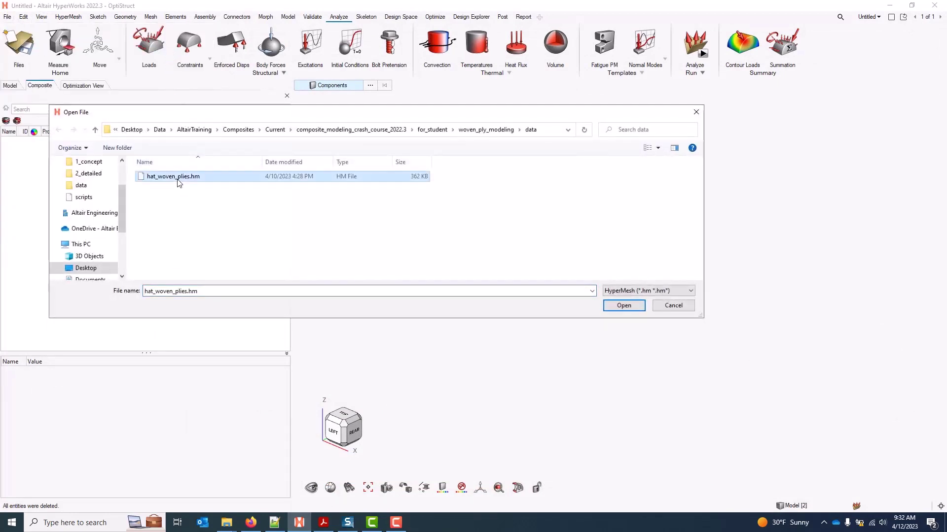
pyautogui.click(624, 306)
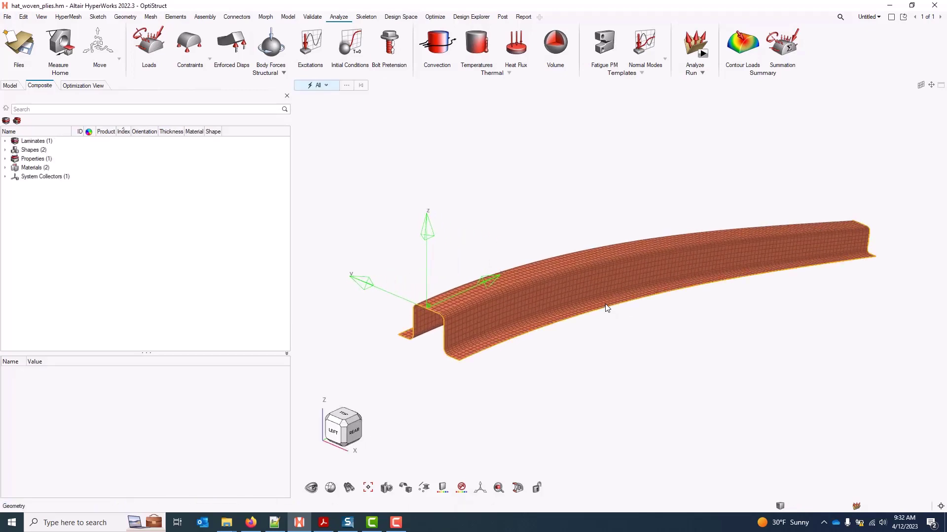
# - Expand the laminate to list its six plies and inspect fiberglass_1 and fiberglass_2
pyautogui.click(5, 141)
pyautogui.click(14, 151)
pyautogui.click(14, 150)
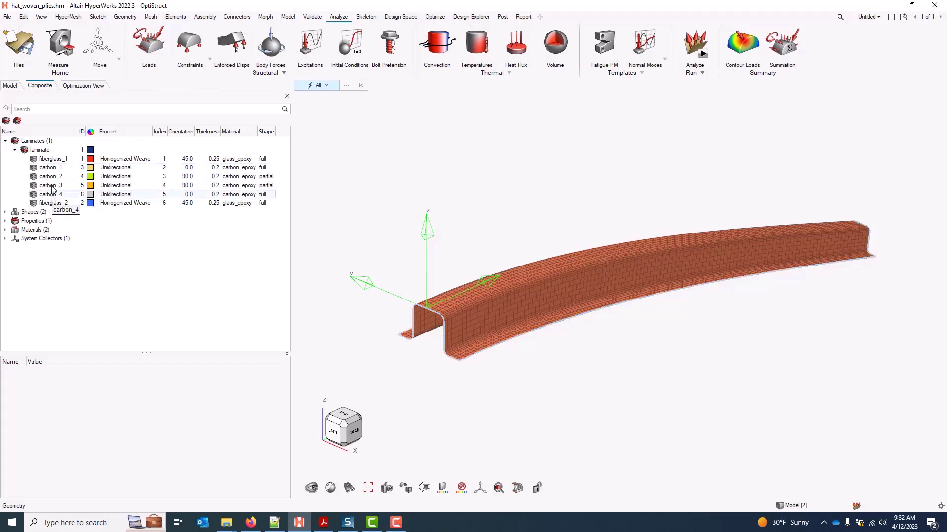
pyautogui.click(54, 159)
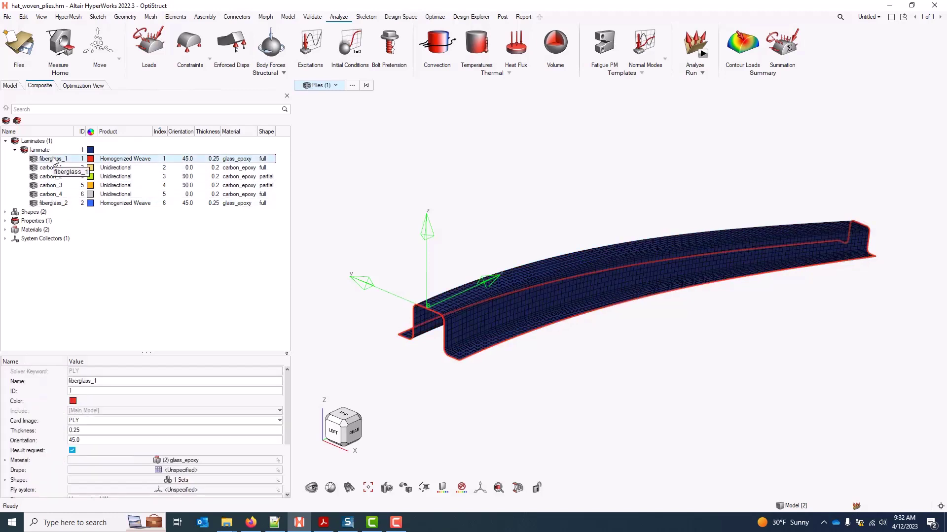
pyautogui.click(55, 203)
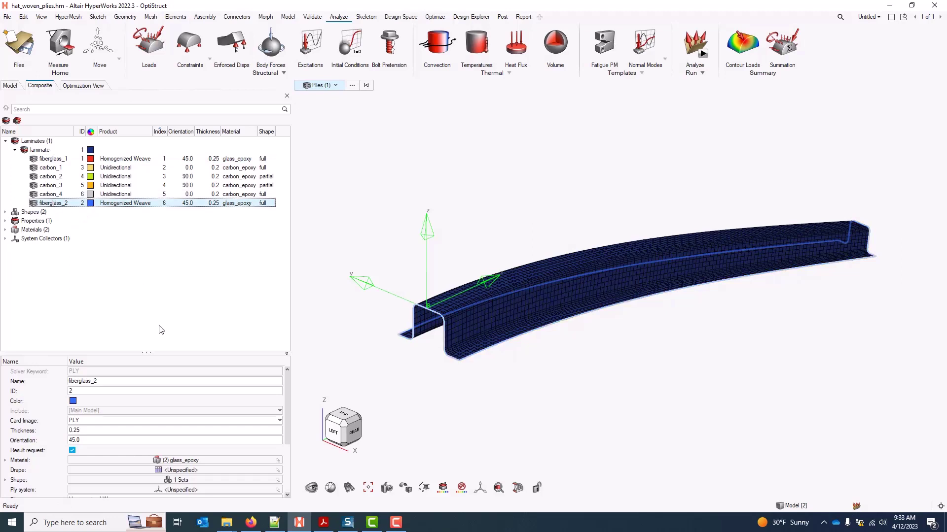
# - Enlarge the entity editor, keep fiberglass_2 as Homogenized Weave, and expand Materials
pyautogui.moveTo(160, 353); pyautogui.dragTo(188, 252)
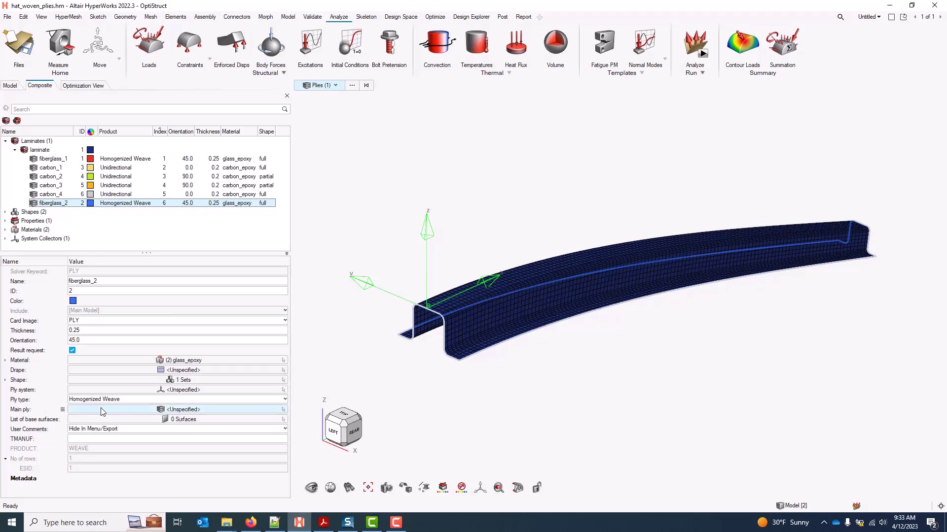
pyautogui.click(118, 401)
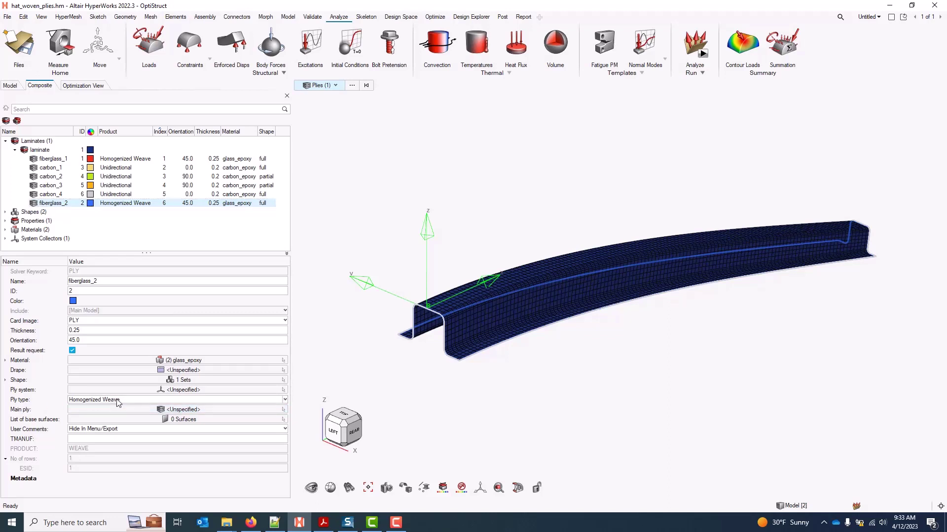
pyautogui.click(150, 402)
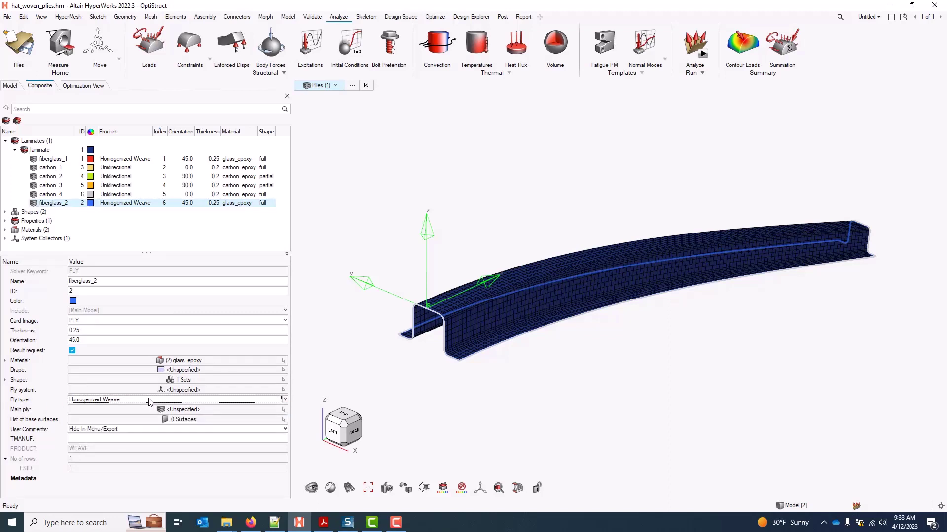
pyautogui.doubleClick(40, 229)
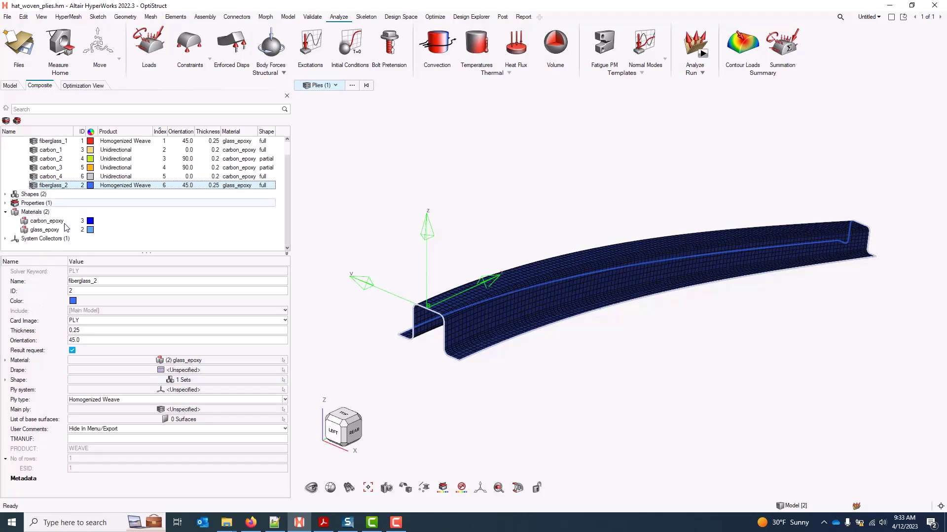
pyautogui.click(40, 230)
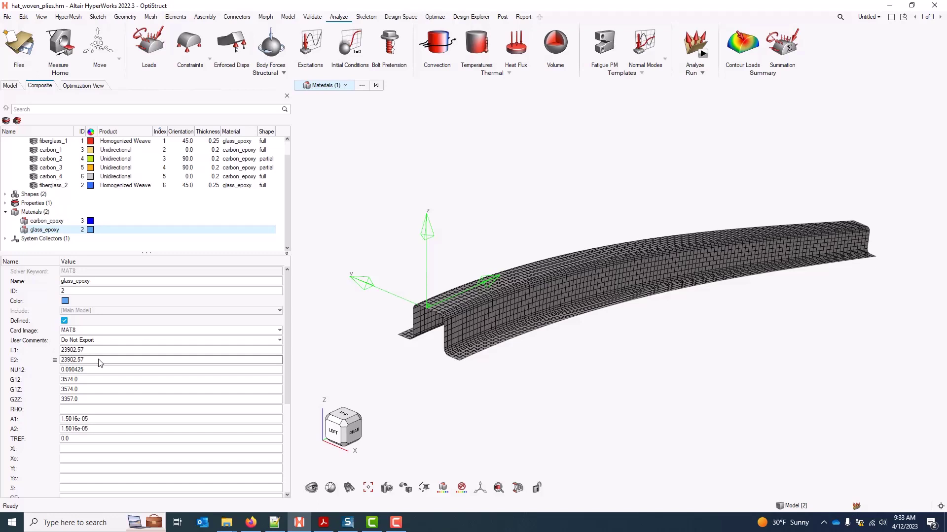
pyautogui.click(54, 186)
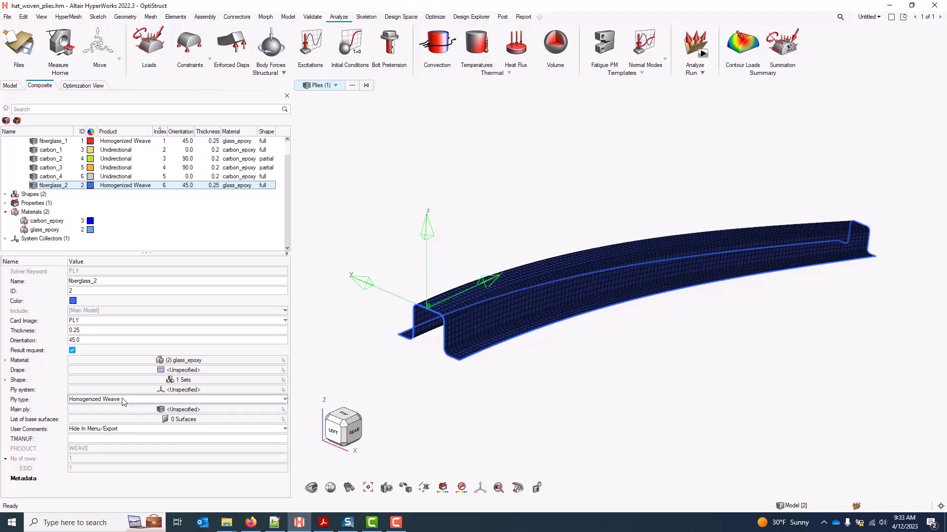
pyautogui.scroll(1, 148, 214)
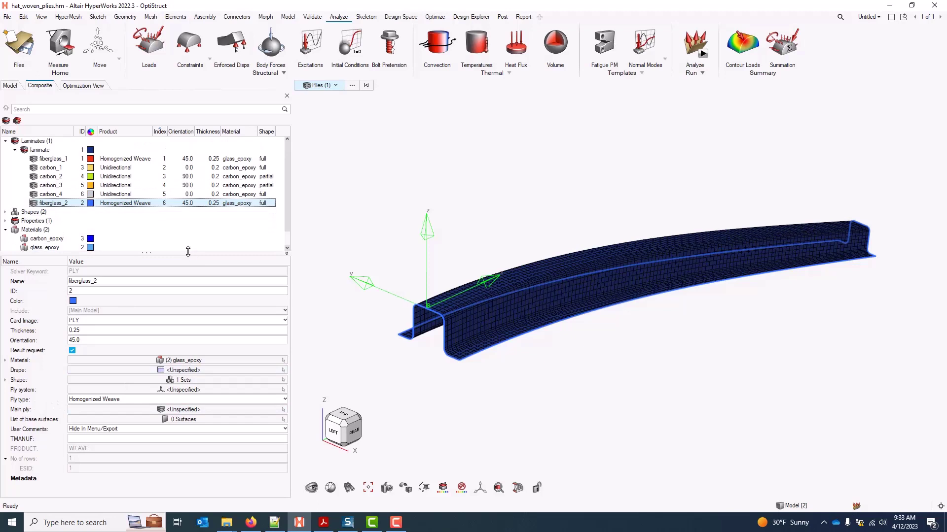
# - Change fiberglass_2's ply type from Homogenized Weave to Unidirectional Weave
pyautogui.moveTo(188, 251); pyautogui.dragTo(188, 288)
pyautogui.click(119, 435)
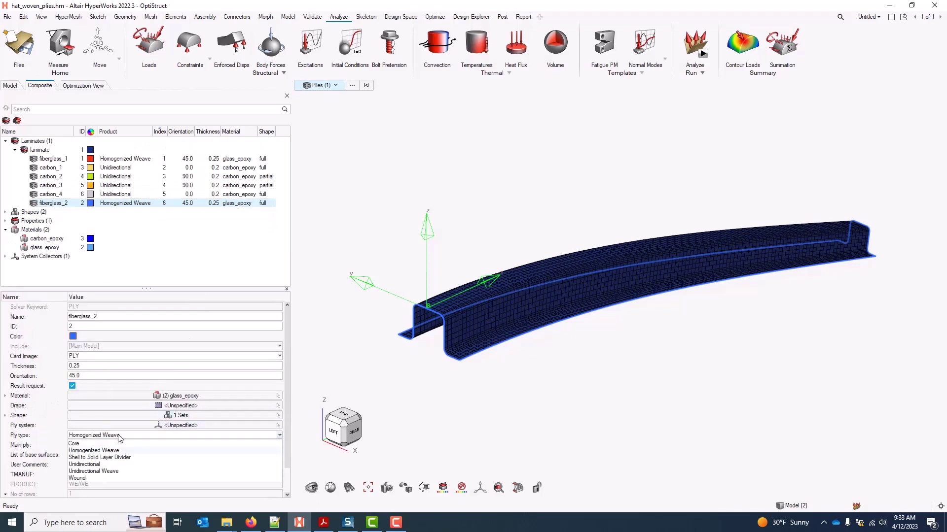
pyautogui.click(122, 472)
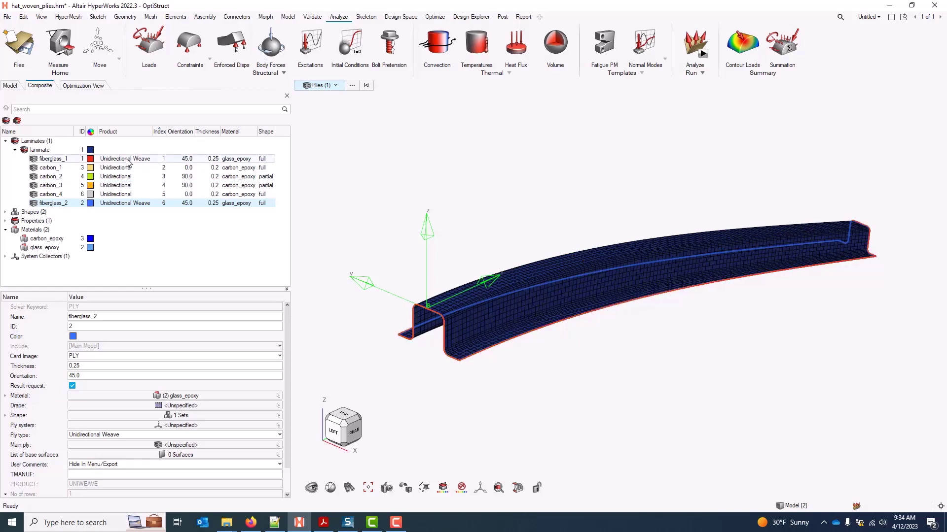
# - Review glass_epoxy's MAT8 values (E1 40281.48, E2 7148.0, NU12 0.3), then select fiberglass_1
pyautogui.click(46, 248)
pyautogui.click(92, 396)
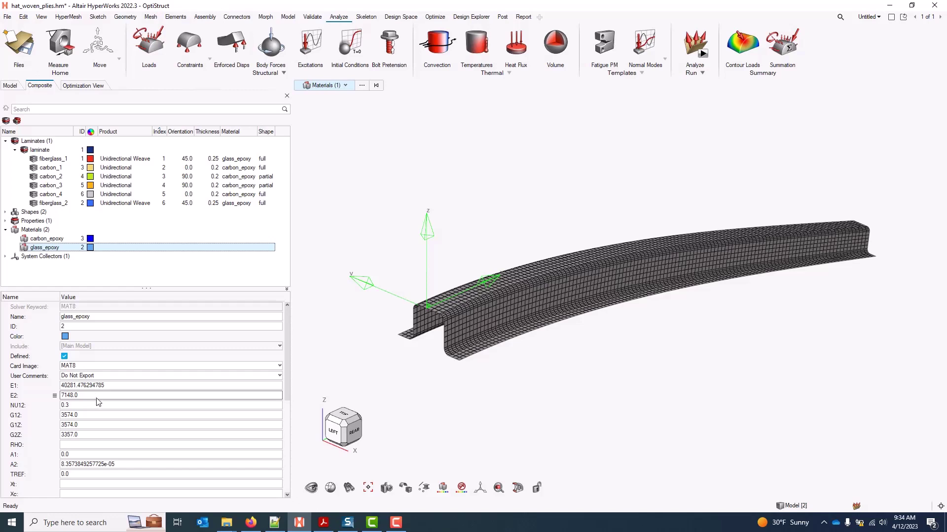
pyautogui.click(101, 405)
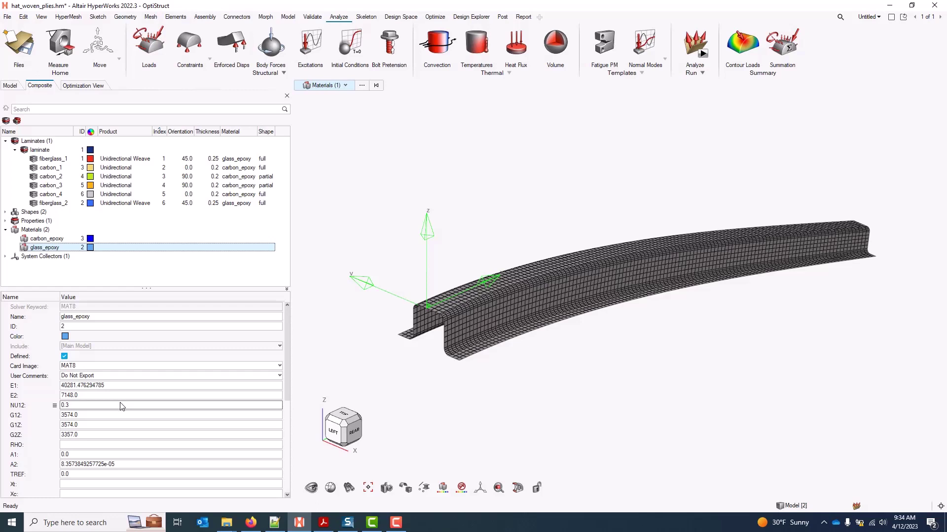
pyautogui.click(58, 159)
# - Switch fiberglass_1 to Homogenized Weave and accept homogenizing the glass_epoxy properties
pyautogui.click(120, 435)
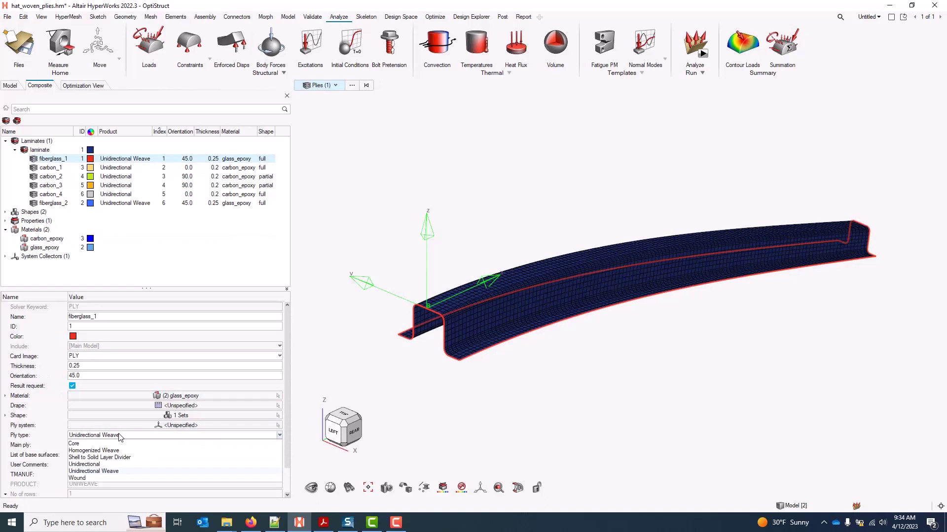
pyautogui.click(137, 450)
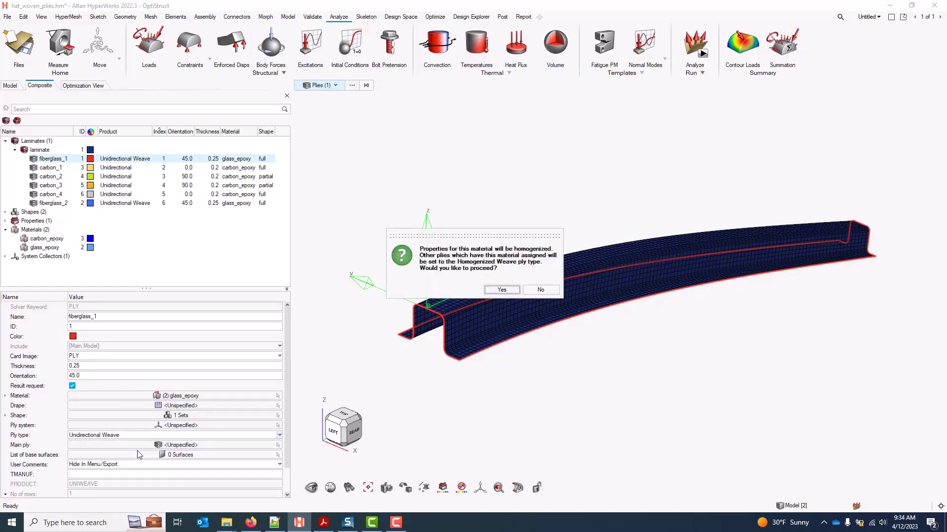
pyautogui.click(502, 290)
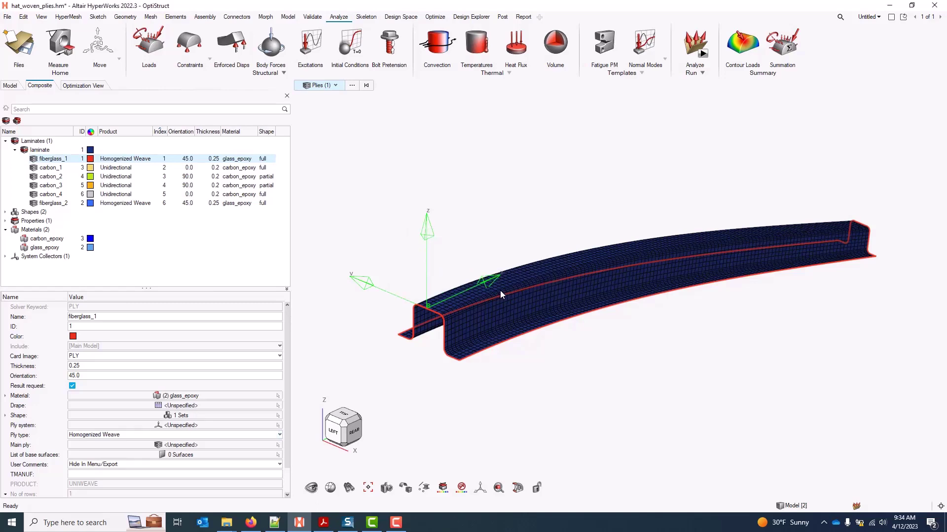
pyautogui.click(60, 248)
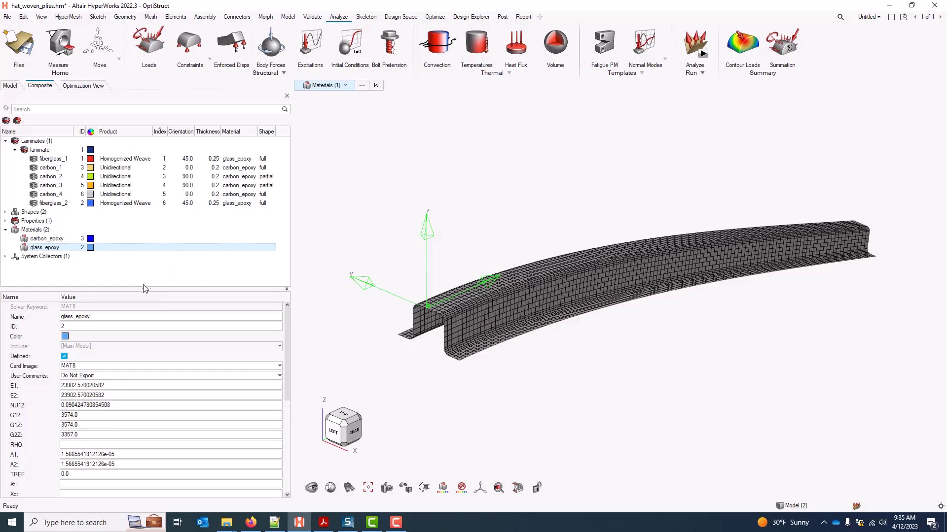
pyautogui.click(144, 158)
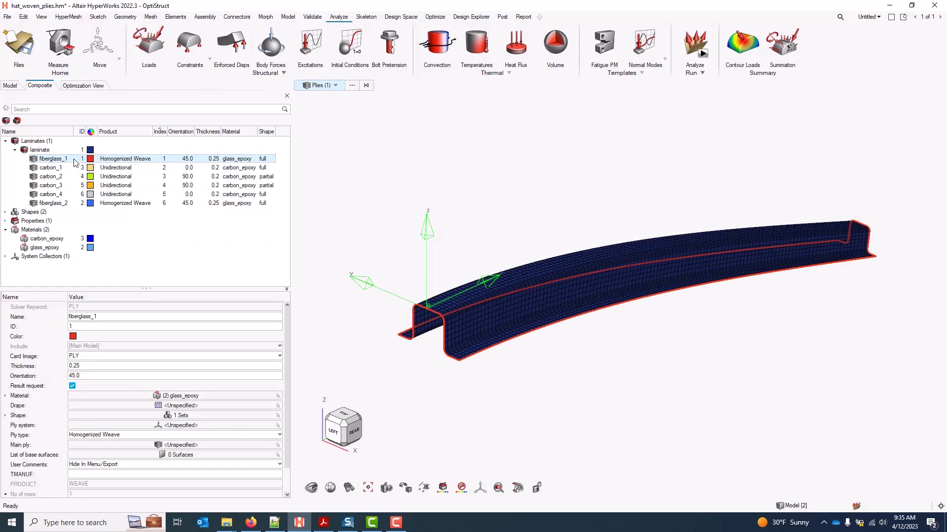
# - Kinematically drape fiberglass_1 from seed node 4226, accepting de-homogenization of its material
pyautogui.rightClick(62, 162)
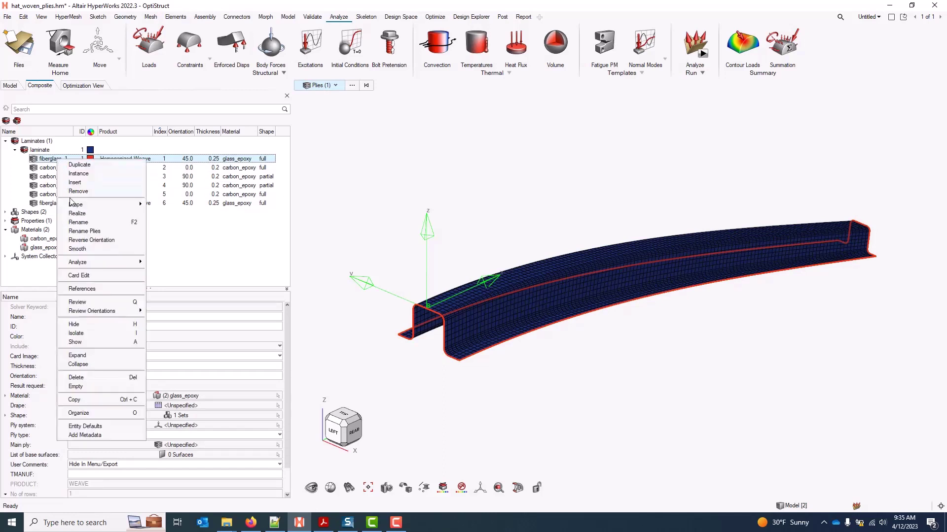
pyautogui.moveTo(74, 209)
pyautogui.click(166, 205)
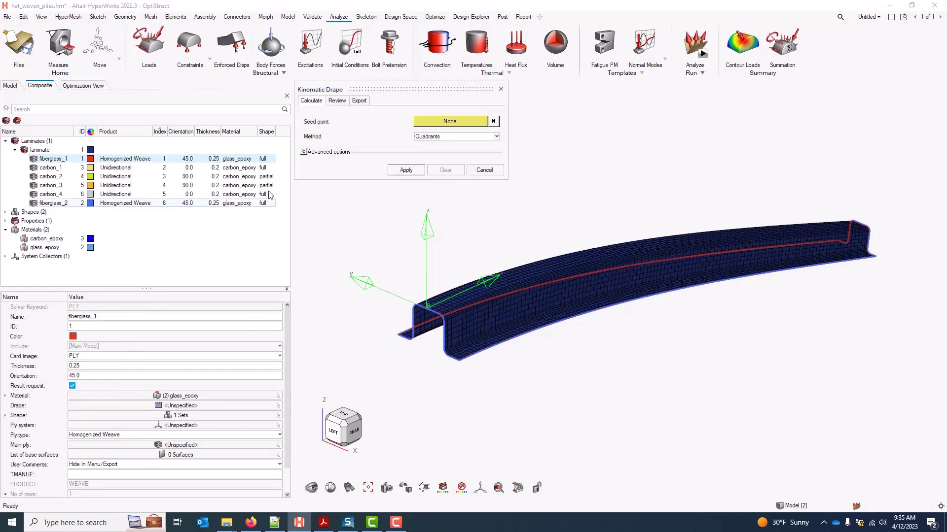
pyautogui.click(456, 122)
pyautogui.click(444, 300)
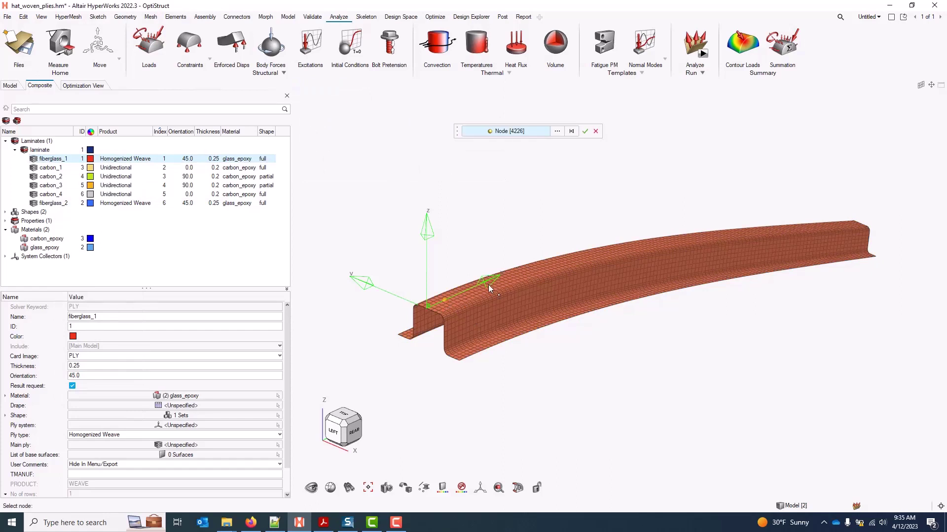
pyautogui.click(585, 132)
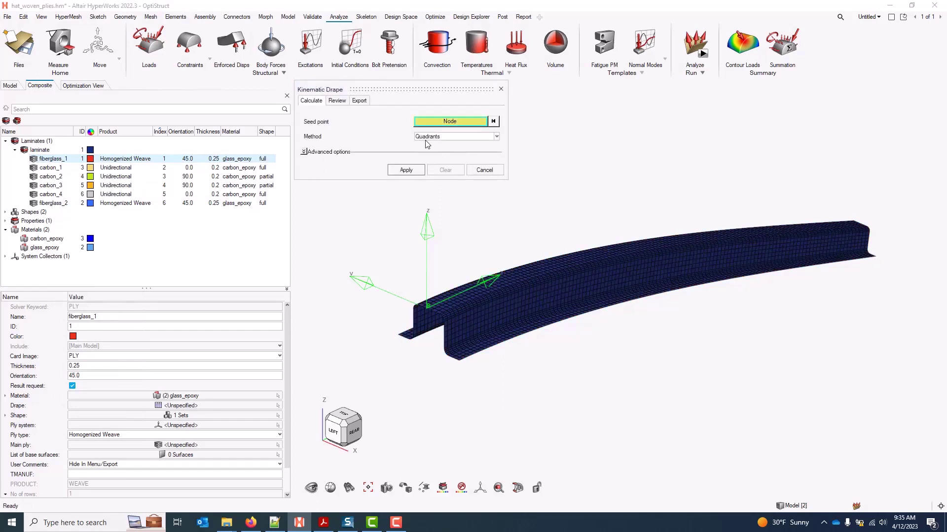
pyautogui.click(416, 173)
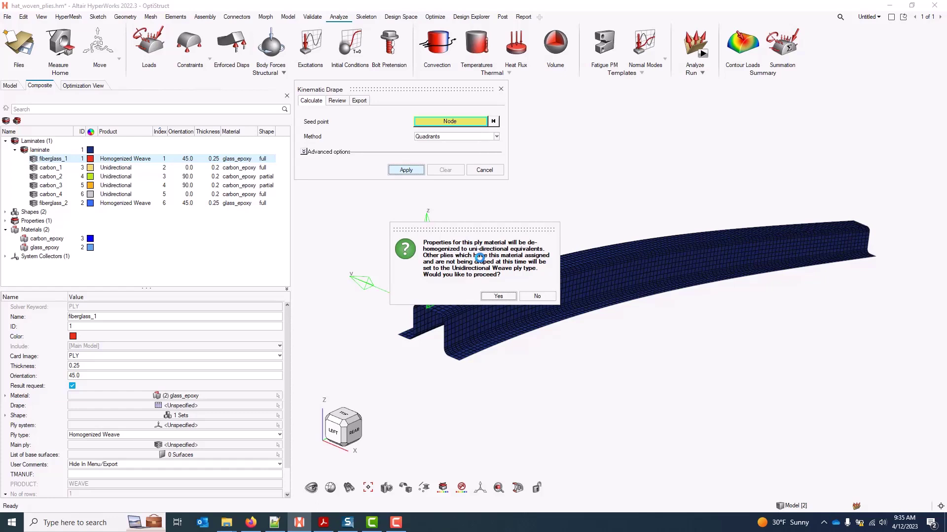
pyautogui.click(491, 296)
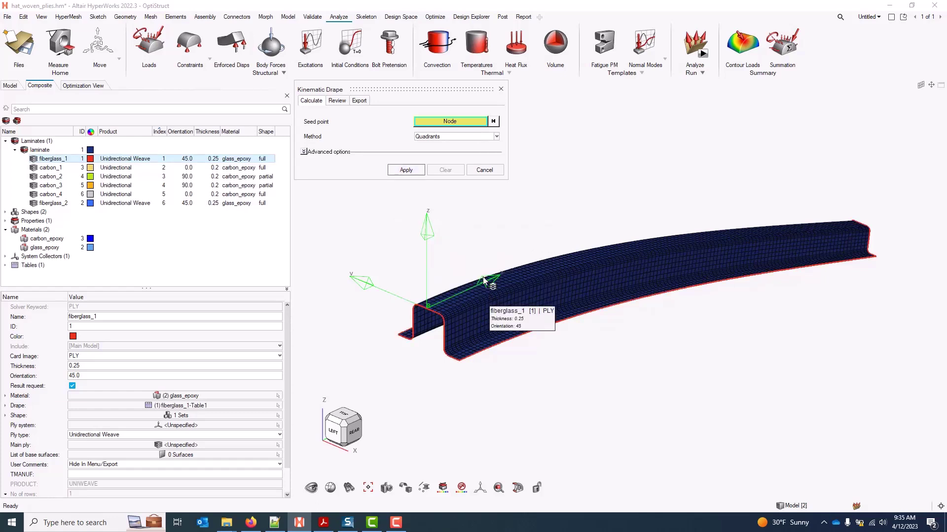
pyautogui.click(501, 89)
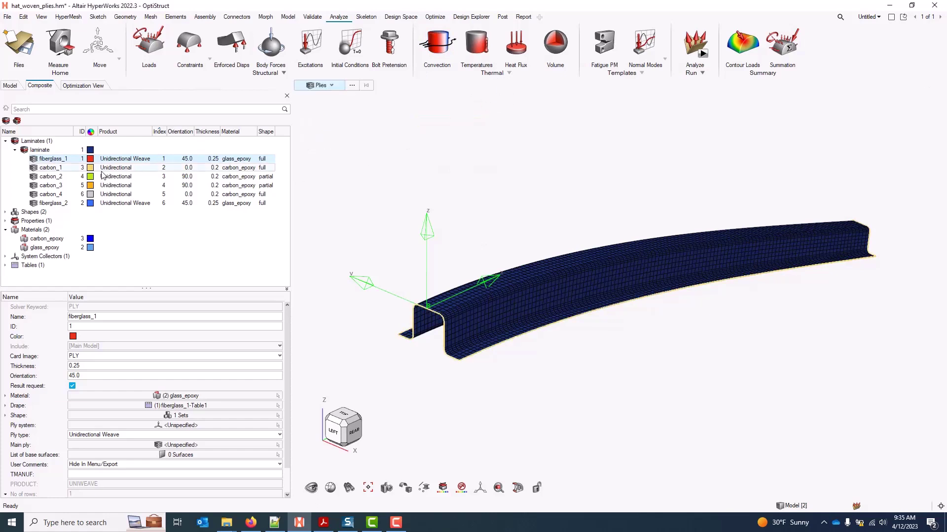
# - Display fiberglass_1's Material Reference orientation arrows on the hat-section mesh
pyautogui.rightClick(55, 161)
pyautogui.moveTo(99, 314)
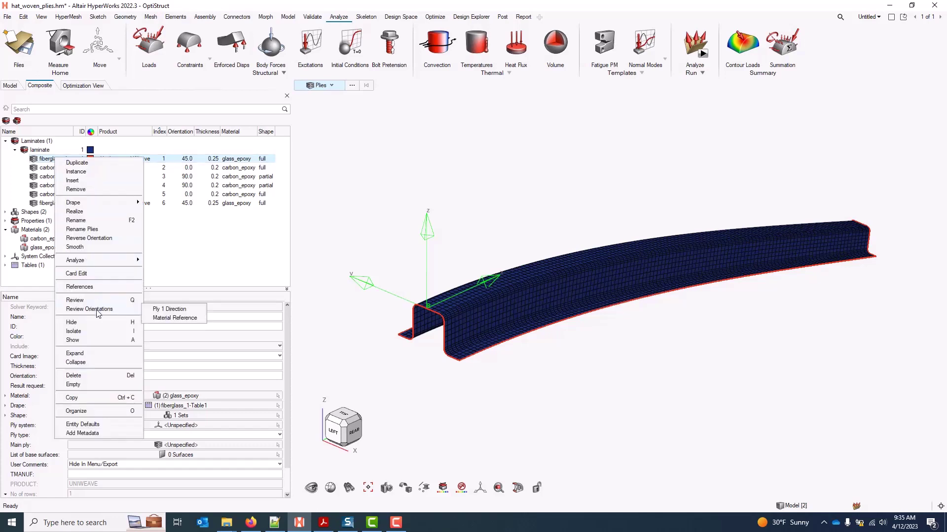
pyautogui.click(185, 319)
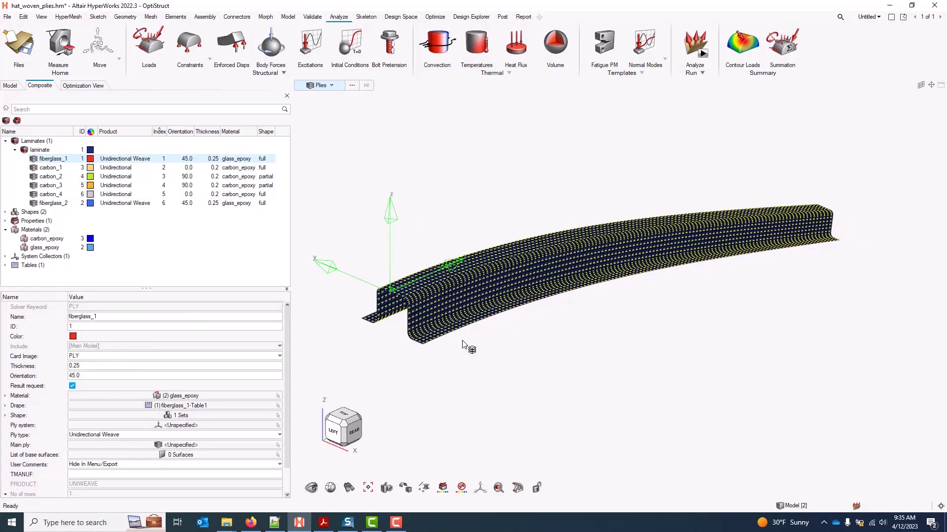
# - Zoom and rotate the beam to inspect the arrows side-on and at the hat-shaped end
pyautogui.scroll(2, 416, 295)
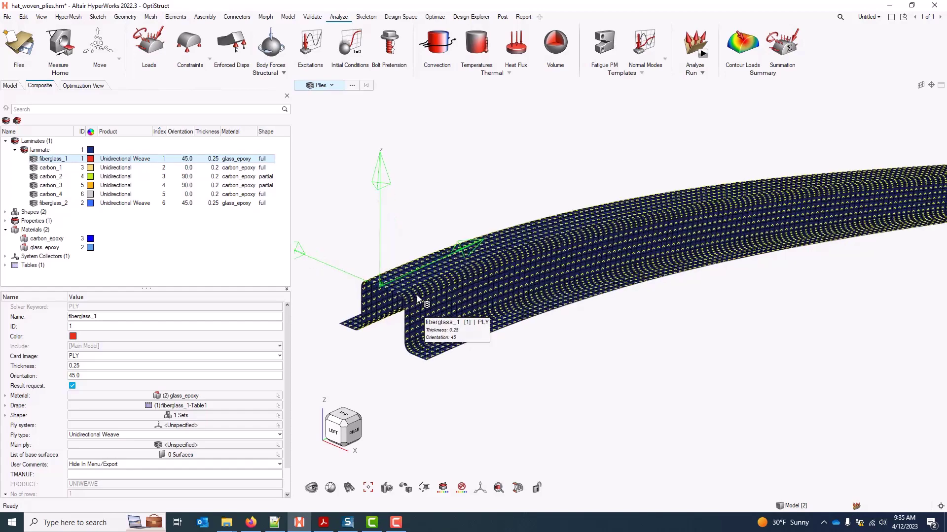
pyautogui.scroll(5, 416, 294)
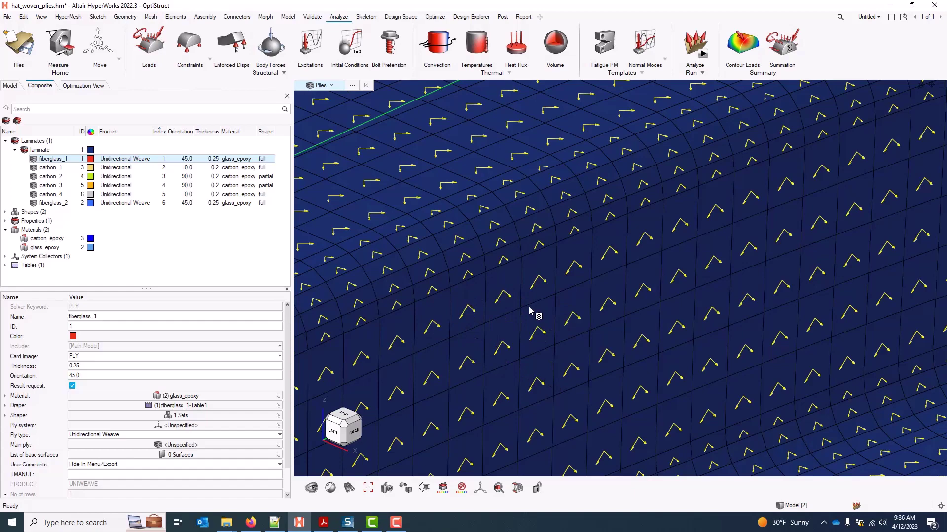
pyautogui.scroll(-6, 531, 311)
pyautogui.moveTo(776, 256); pyautogui.dragTo(613, 277)
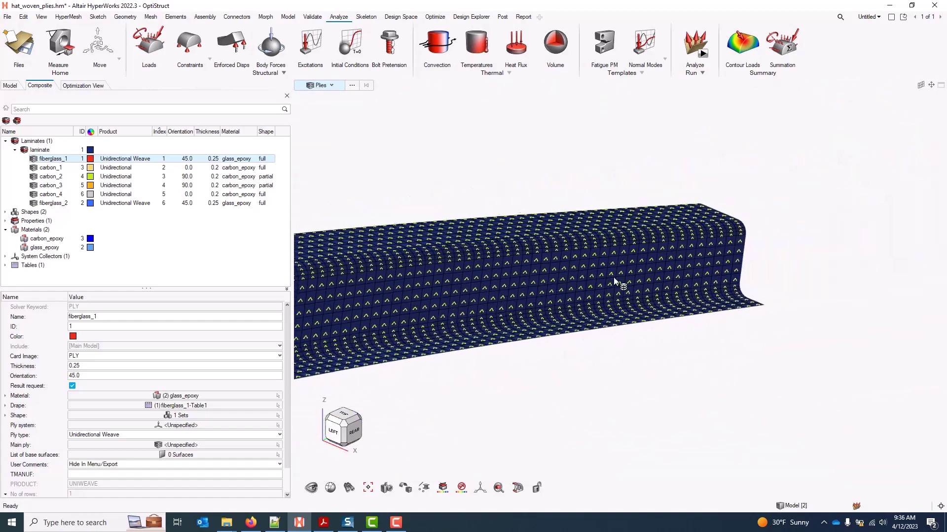
pyautogui.scroll(5, 723, 238)
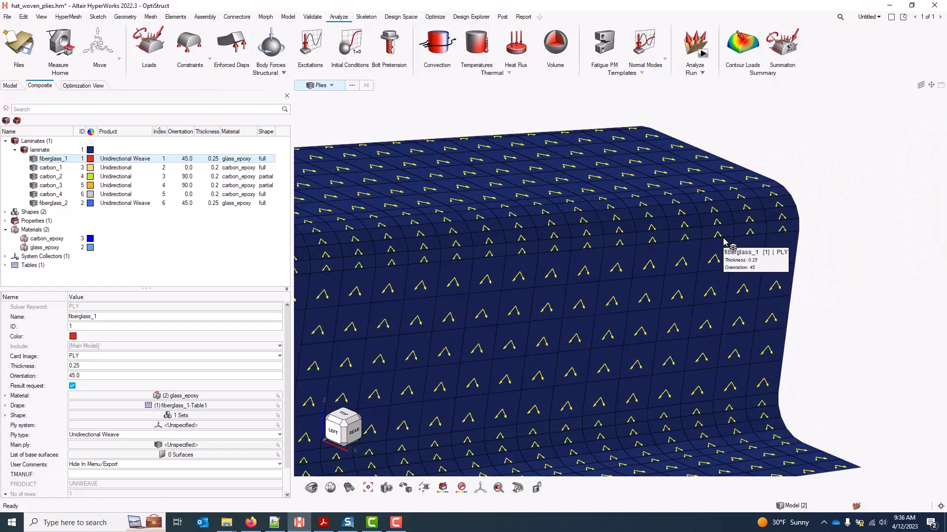
pyautogui.scroll(-6, 723, 242)
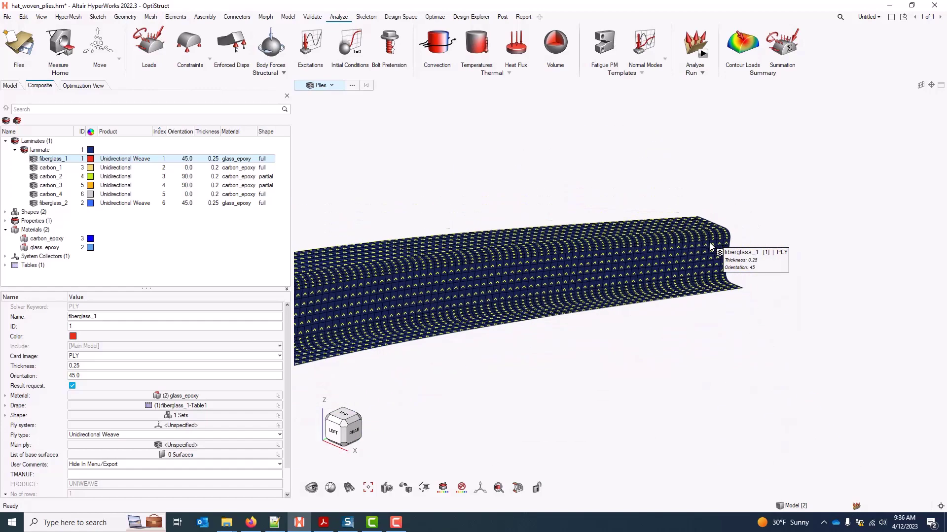
pyautogui.moveTo(660, 302)
pyautogui.mouseDown()
pyautogui.moveTo(837, 294)
pyautogui.moveTo(701, 324)
pyautogui.moveTo(670, 307)
pyautogui.mouseUp()
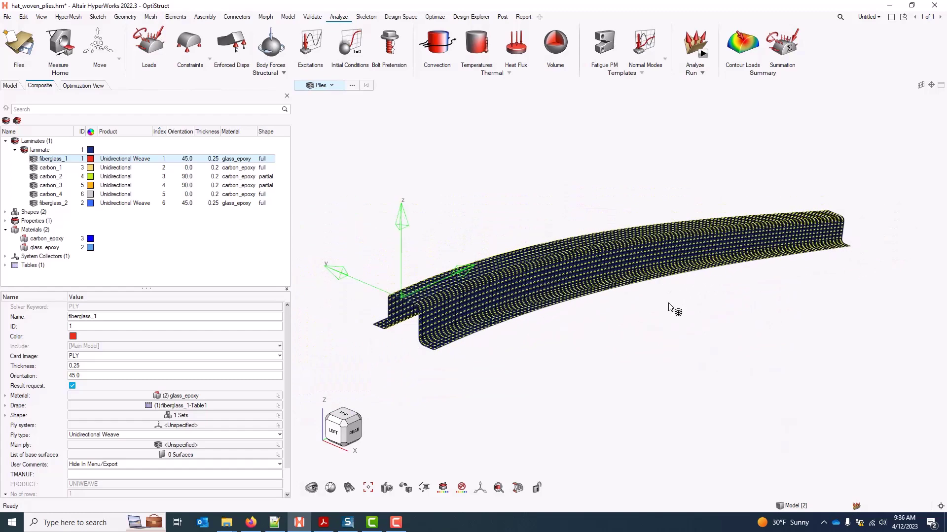